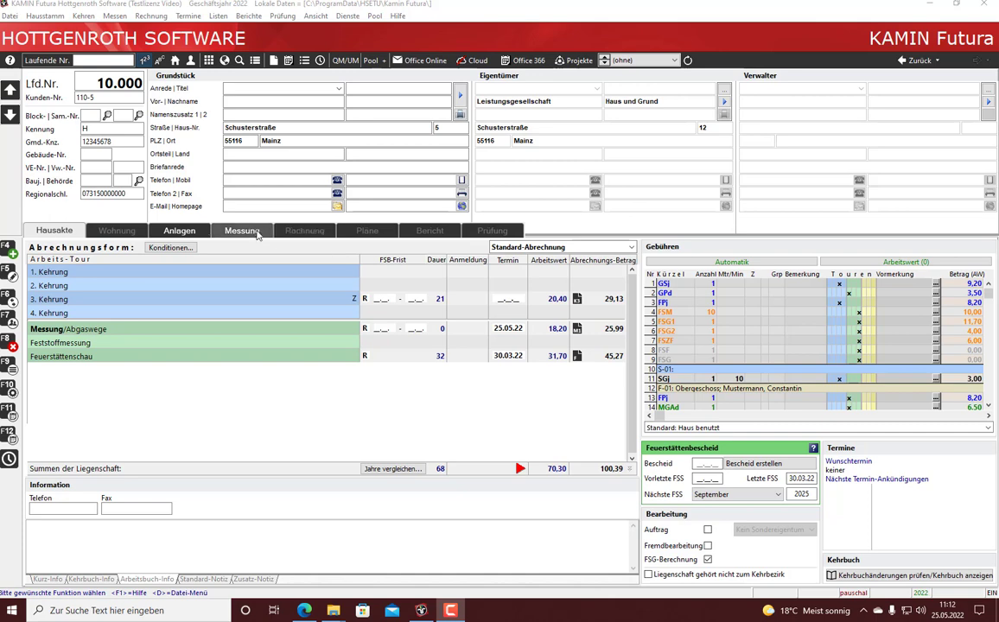
Create a new Dunstanlagen card in the property's measurement section and assign the existing operator B-2, Obergeschoss.
{"action": "left_click", "coordinate": [255, 233]}
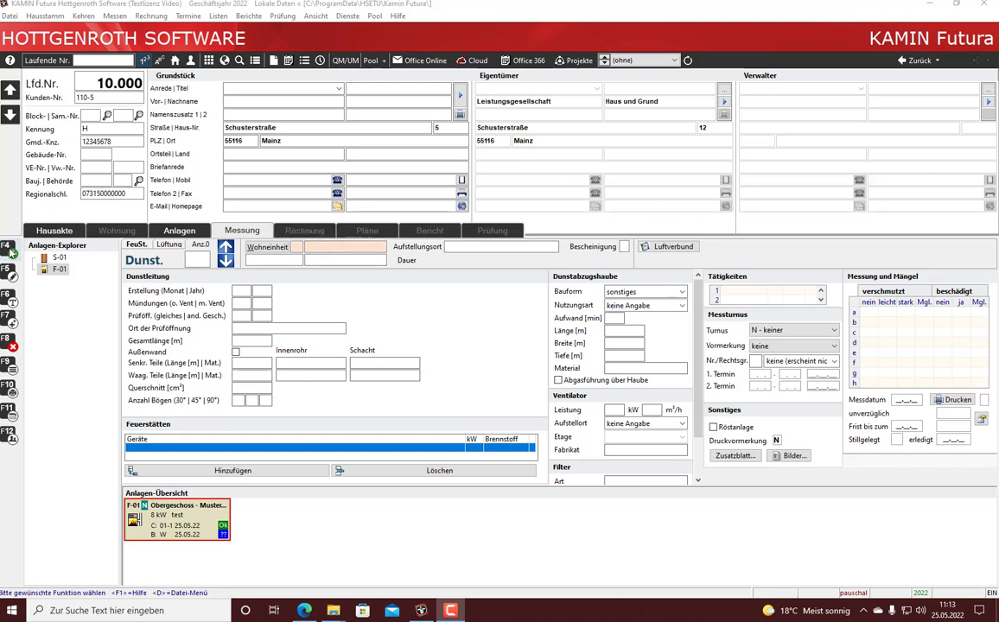
{"action": "left_click", "coordinate": [9, 249]}
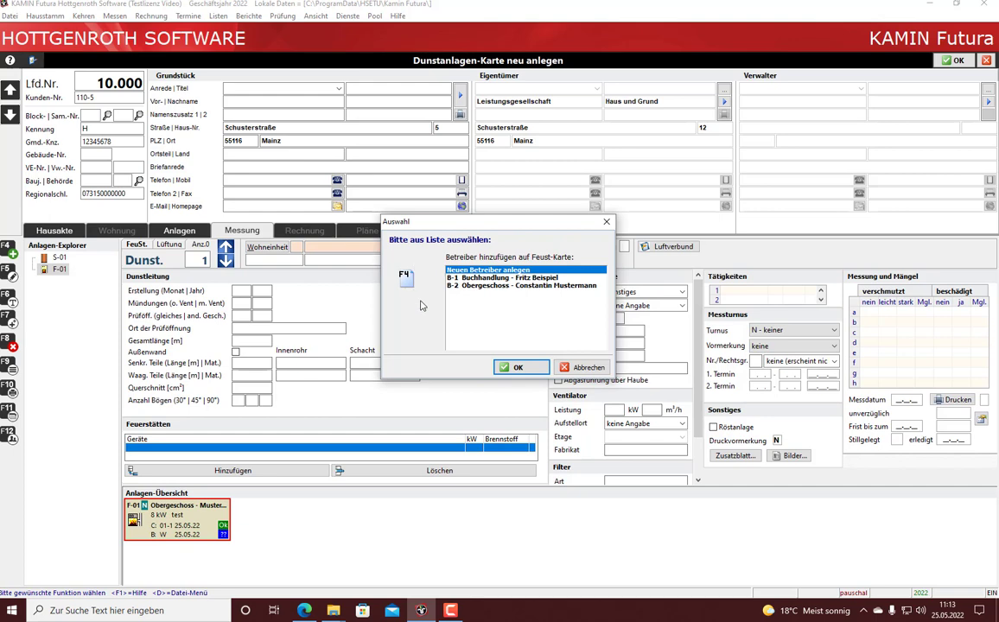
{"action": "left_click", "coordinate": [516, 287]}
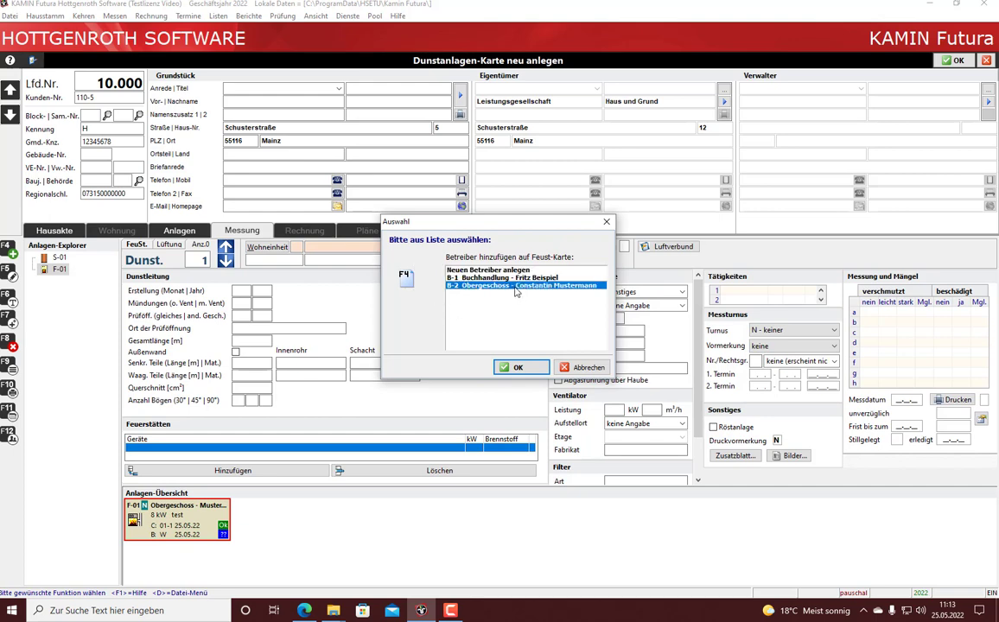
{"action": "left_click", "coordinate": [531, 372]}
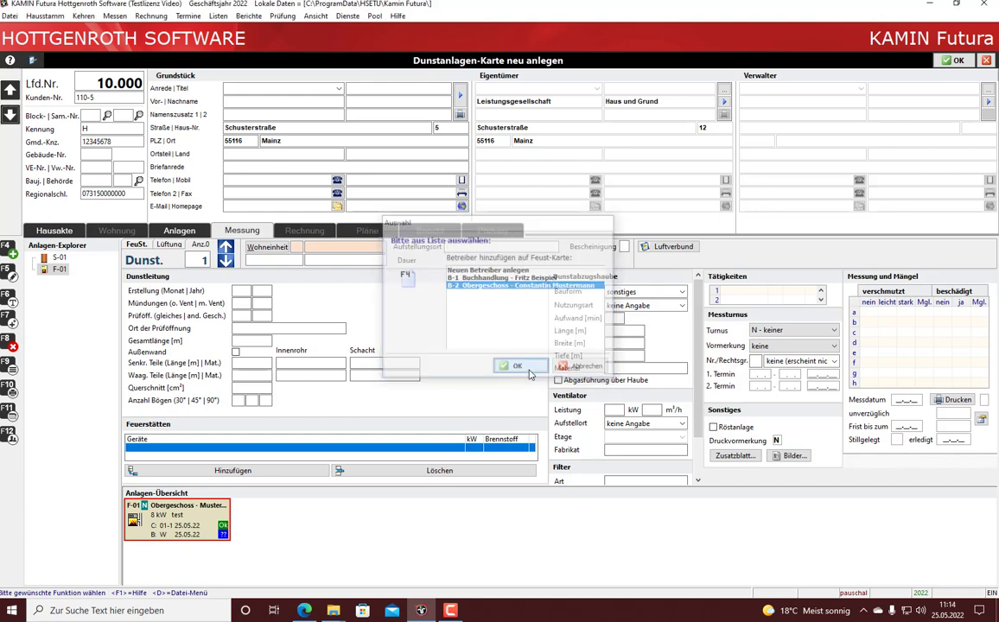
Assign residential unit 2, Obergeschoss, to the Dunstanlagen card, enter "testraum" as its Aufstellungsort, and save the card.
{"action": "left_click", "coordinate": [270, 251]}
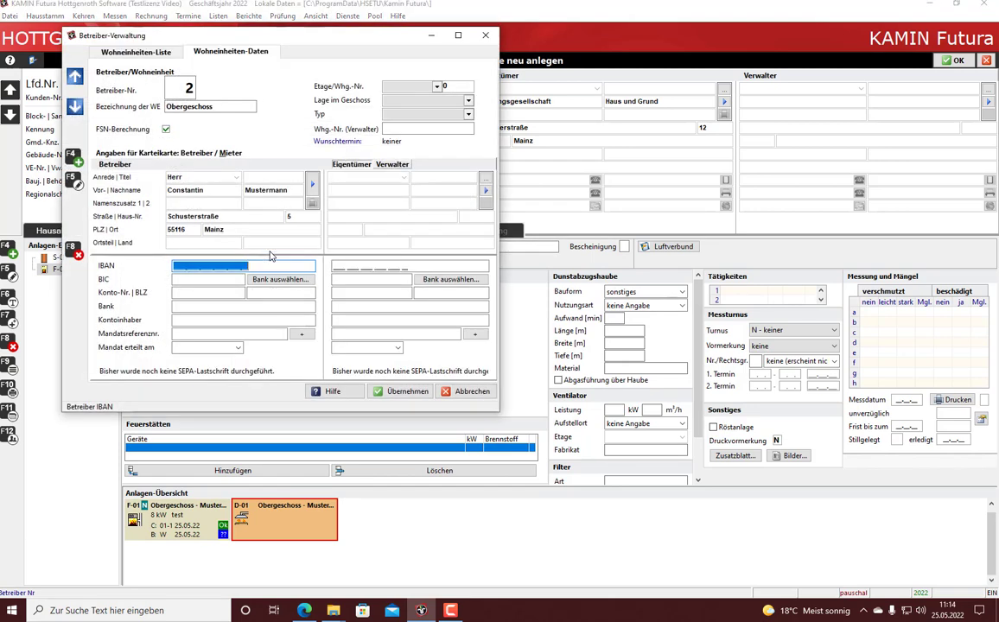
{"action": "left_click", "coordinate": [143, 54]}
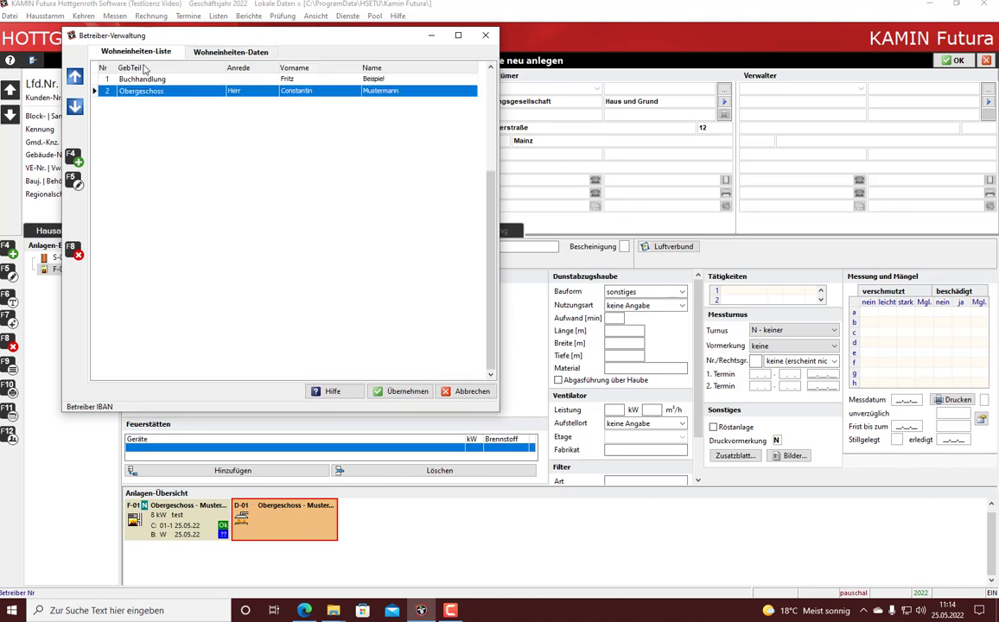
{"action": "left_click", "coordinate": [144, 79]}
{"action": "left_click", "coordinate": [144, 92]}
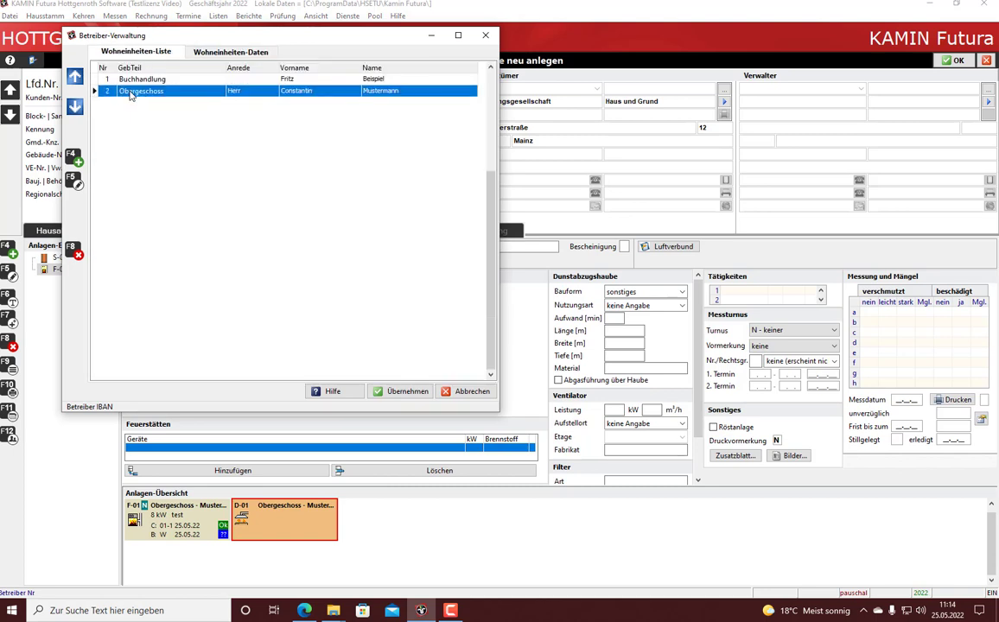
{"action": "left_click", "coordinate": [403, 392]}
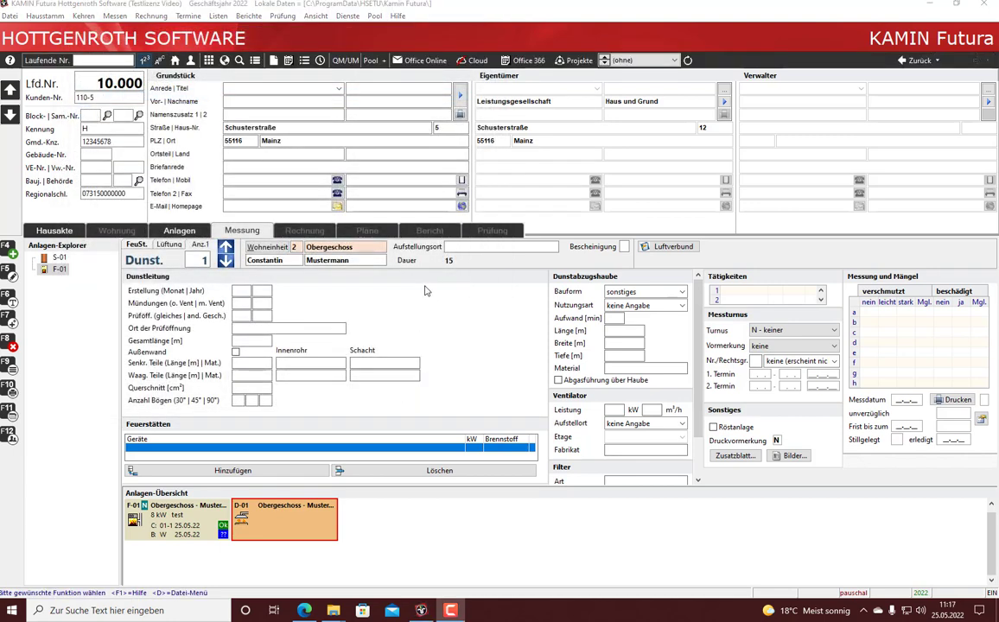
{"action": "left_click", "coordinate": [468, 246]}
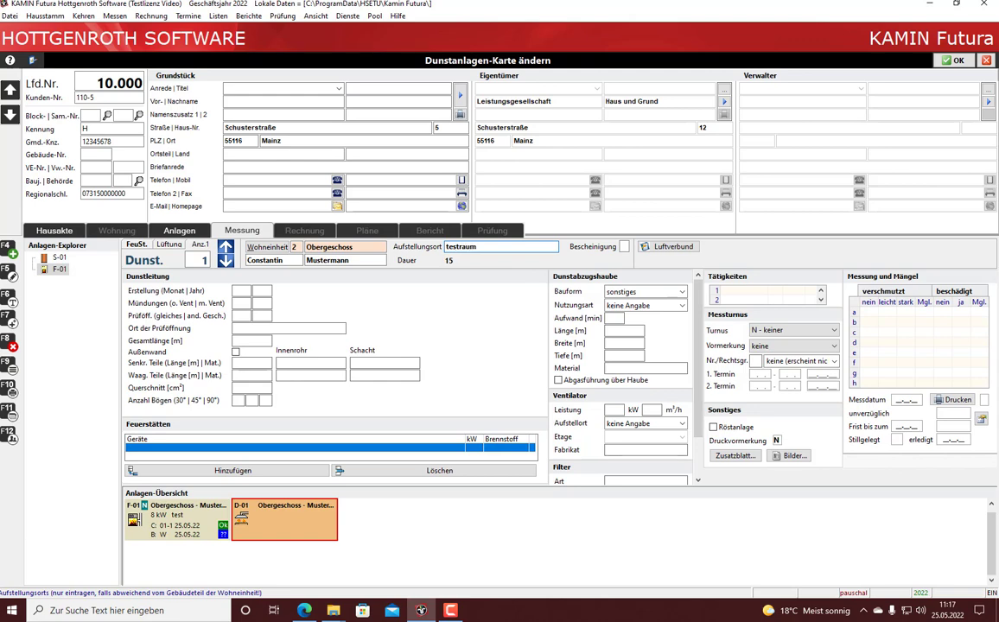
{"action": "left_click", "coordinate": [950, 64]}
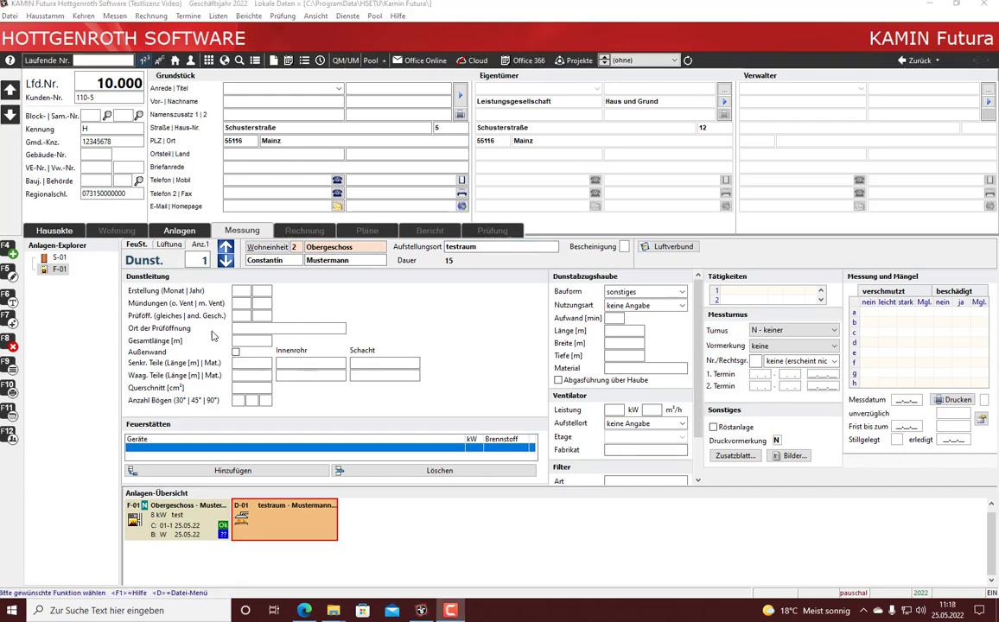
Set the Dunstleitung's construction year to 20 and its vertical and horizontal parts to 5 m each, accepting the total length correction.
{"action": "left_click", "coordinate": [267, 290]}
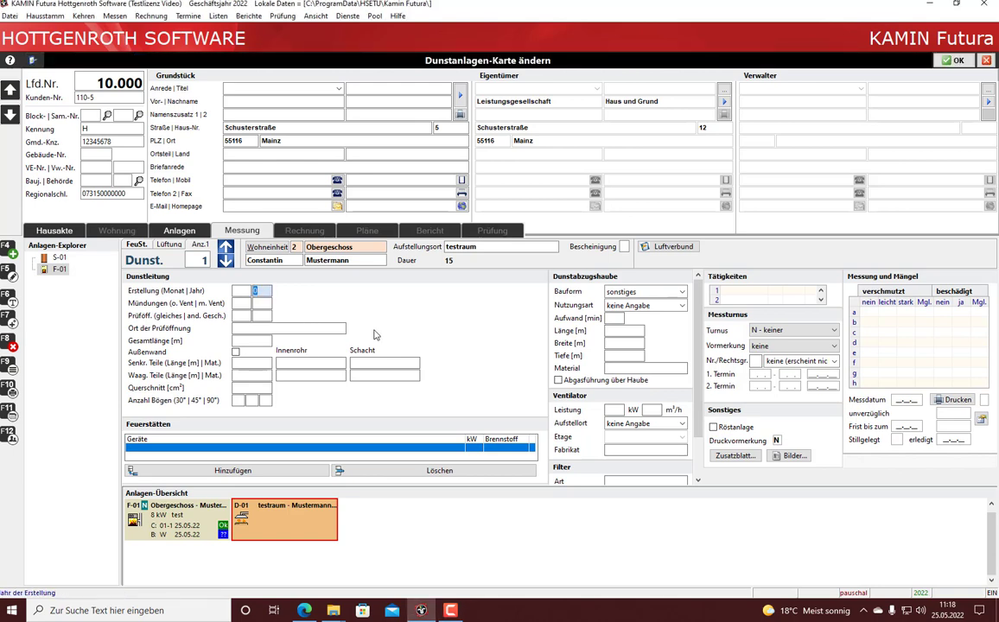
{"action": "type", "text": "20"}
{"action": "key", "text": "Tab"}
{"action": "key", "text": "Tab"}
{"action": "key", "text": "Tab"}
{"action": "key", "text": "Tab"}
{"action": "key", "text": "Tab"}
{"action": "key", "text": "Tab"}
{"action": "key", "text": "Tab"}
{"action": "key", "text": "Tab"}
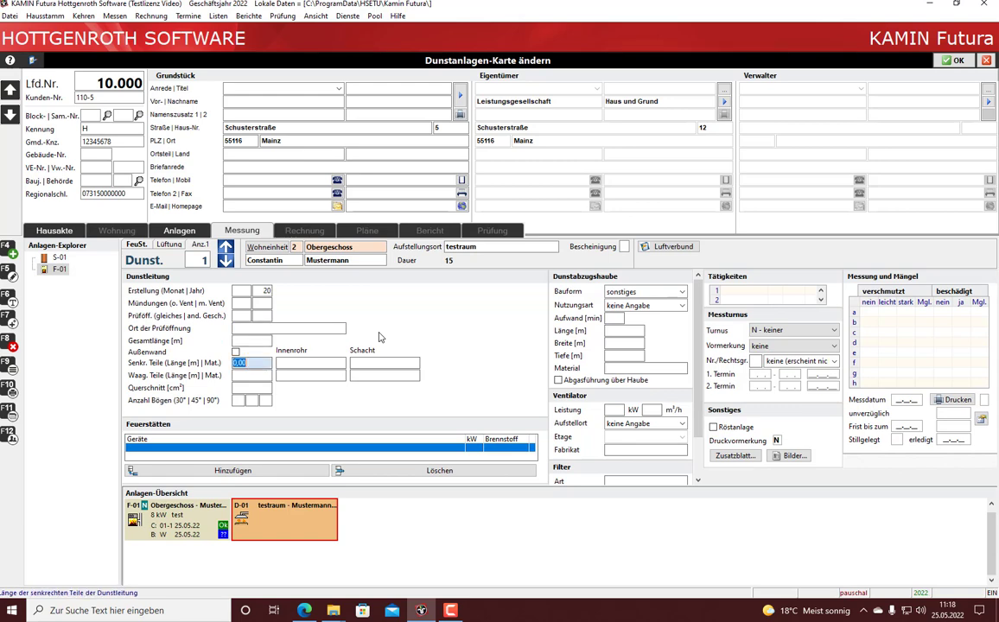
{"action": "type", "text": "5"}
{"action": "key", "text": "Tab"}
{"action": "type", "text": "5"}
{"action": "key", "text": "Tab"}
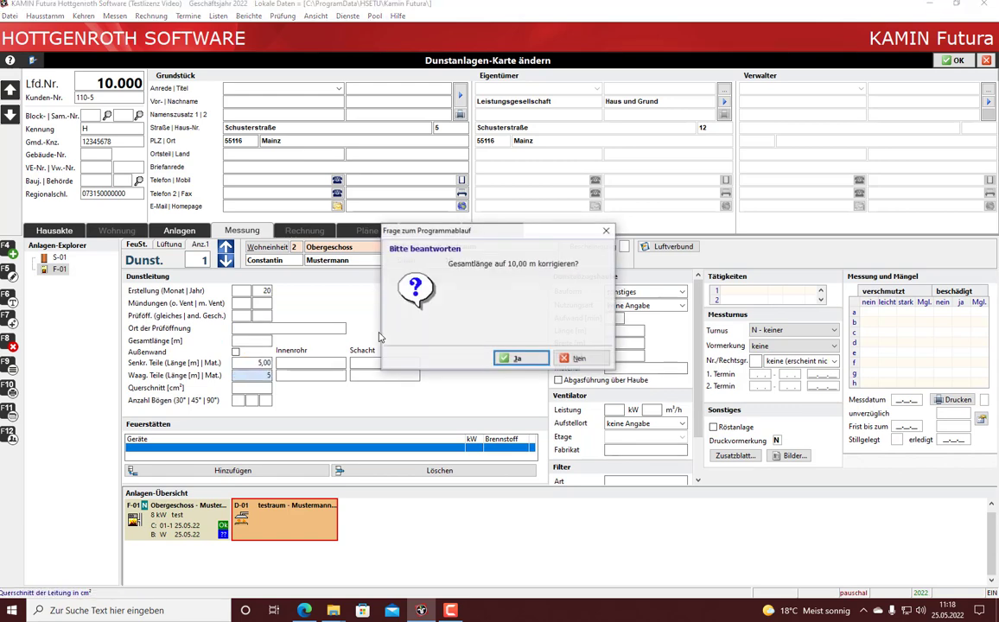
{"action": "key", "text": "Return"}
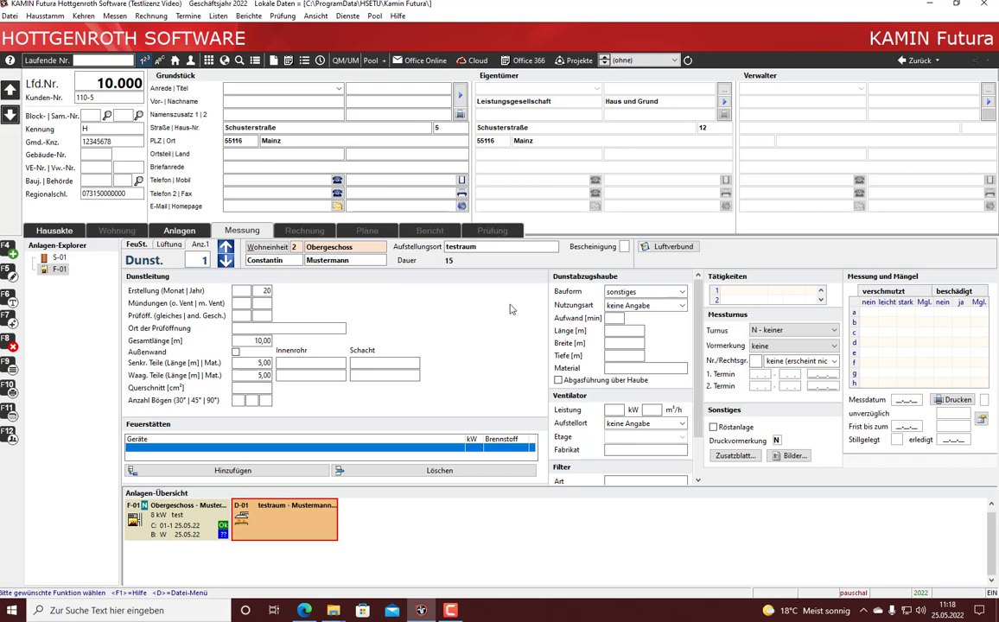
Set the Dunstabzugshaube's Bauform to Deckenhaube and the Ventilator's Aufstellort to Haube, and save the card.
{"action": "left_click", "coordinate": [682, 292]}
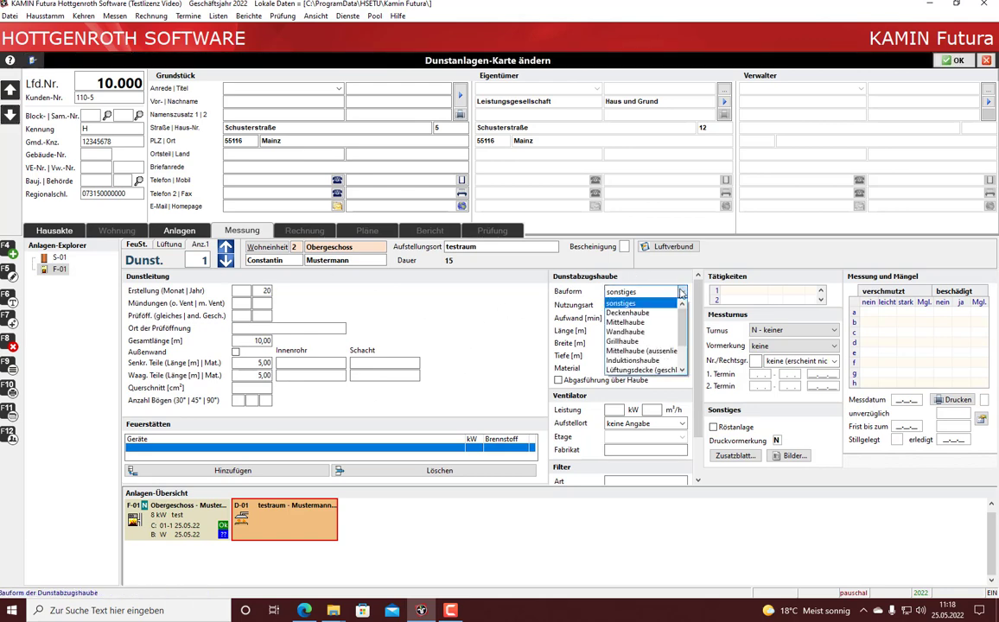
{"action": "left_click", "coordinate": [640, 313]}
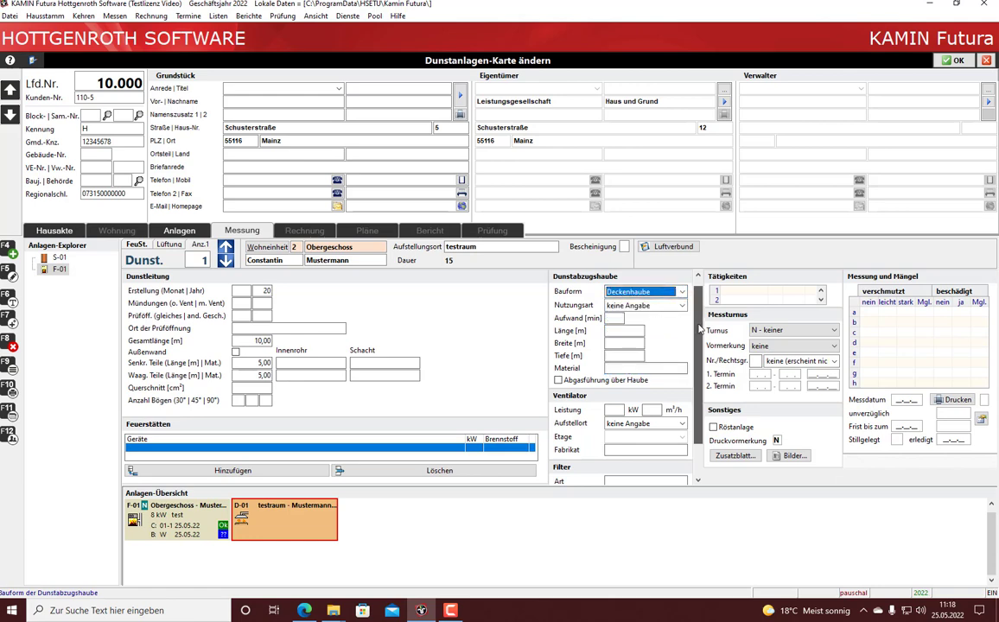
{"action": "scroll", "coordinate": [700, 329], "scroll_direction": "down", "scroll_amount": 2}
{"action": "left_click", "coordinate": [653, 373]}
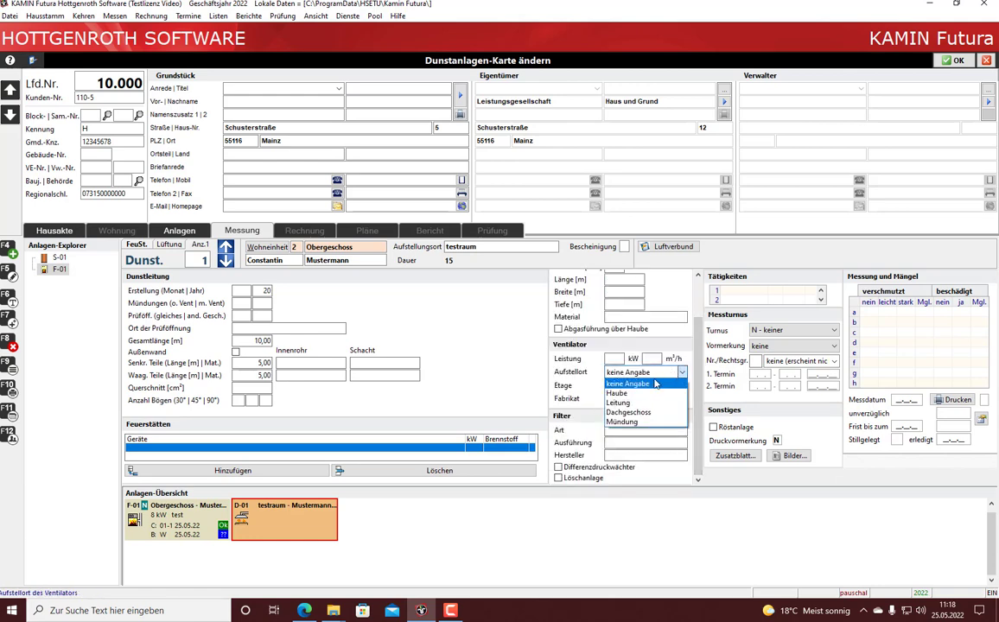
{"action": "left_click", "coordinate": [635, 394]}
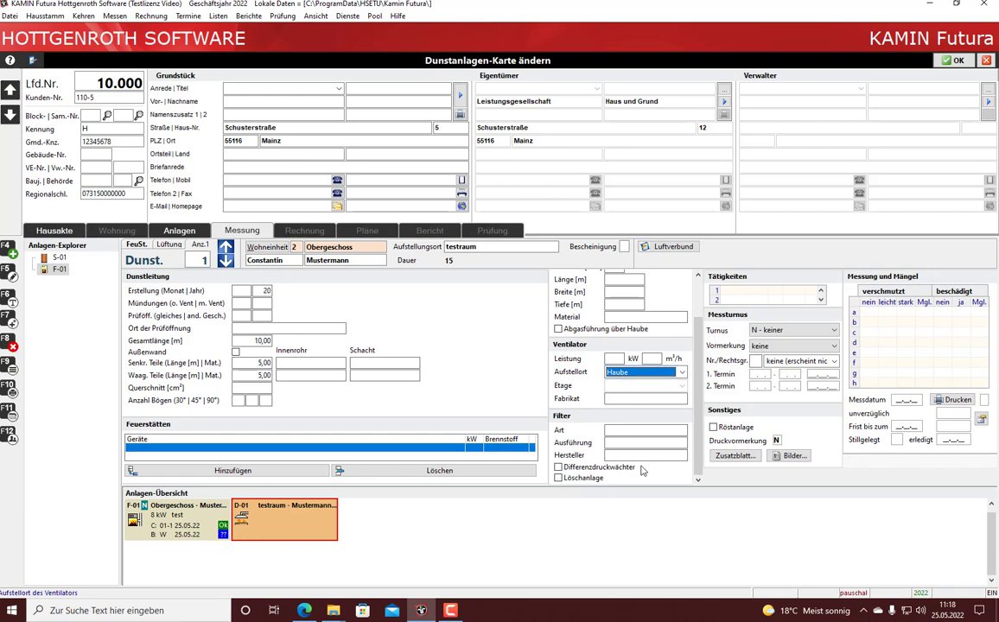
{"action": "left_click", "coordinate": [944, 64]}
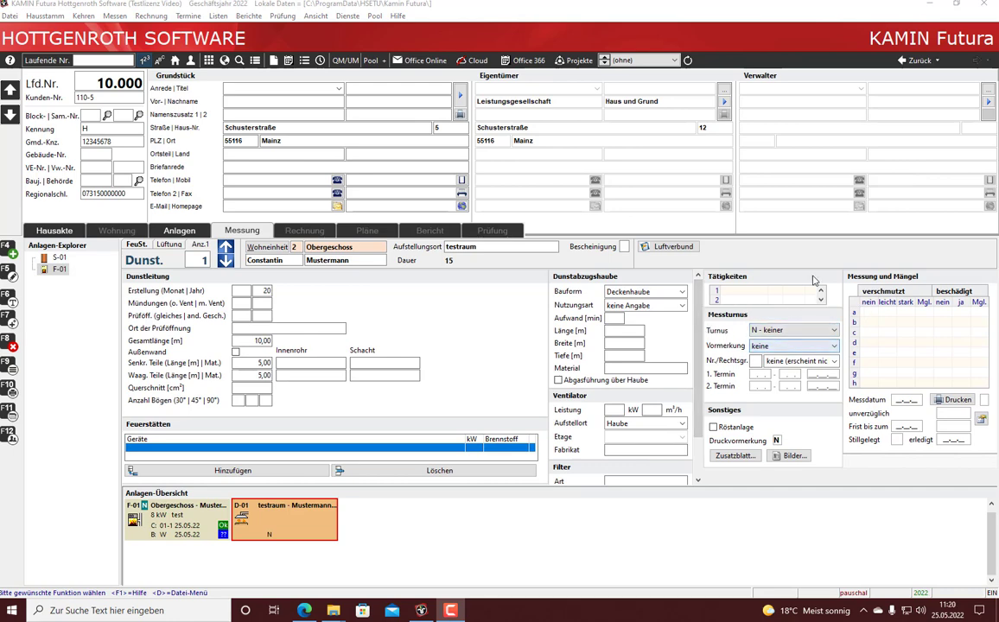
Set the Messturnus to "J - jährlich" and filter the Tätigkeiten catalogue to the Grund type, accepting the dialog.
{"action": "left_click", "coordinate": [793, 330]}
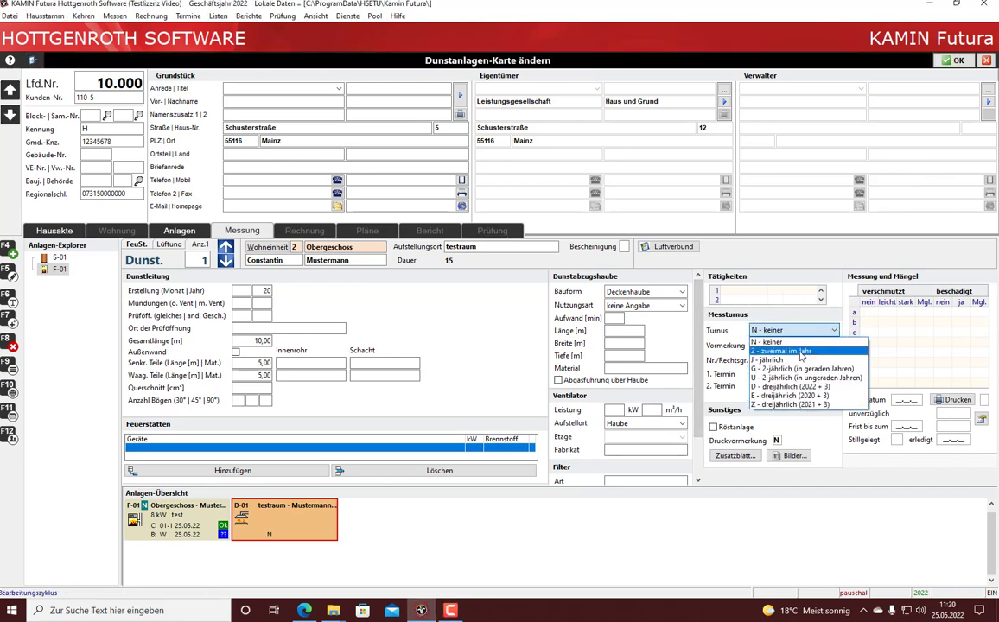
{"action": "left_click", "coordinate": [800, 360]}
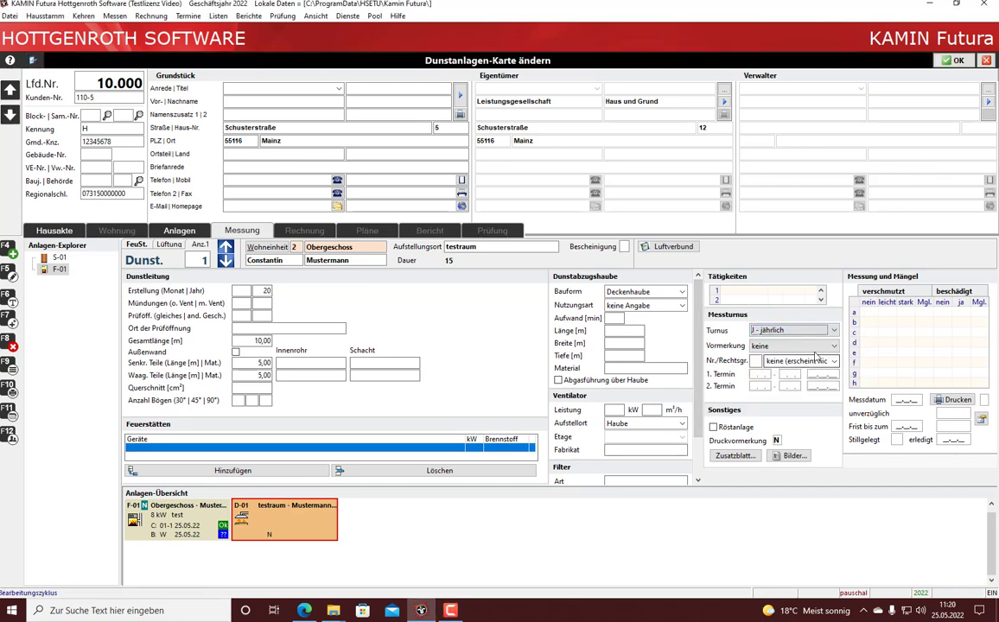
{"action": "double_click", "coordinate": [745, 293]}
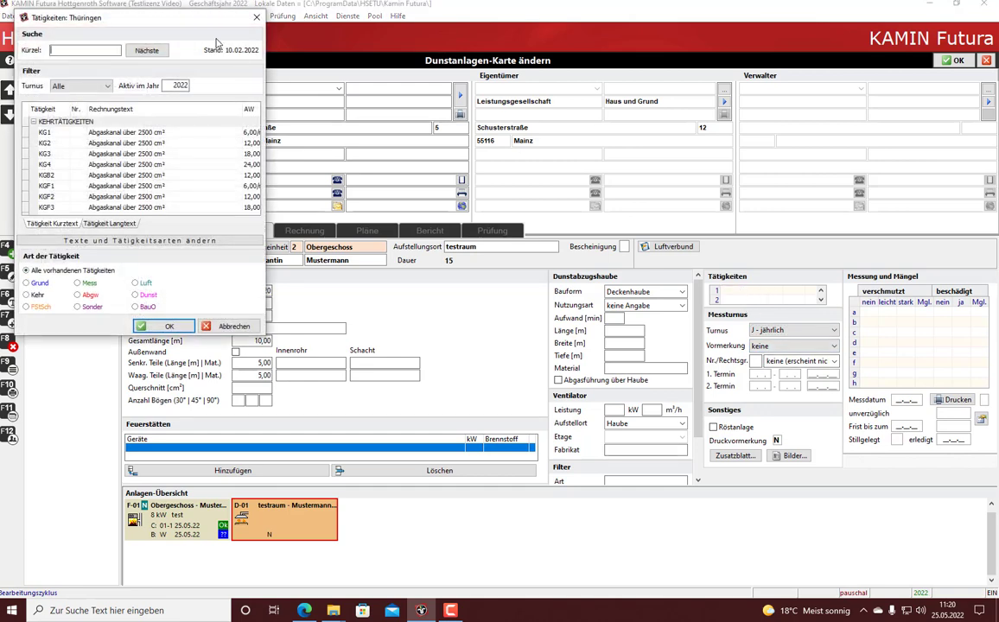
{"action": "left_click_drag", "start_coordinate": [194, 29], "coordinate": [606, 124]}
{"action": "left_click", "coordinate": [444, 378]}
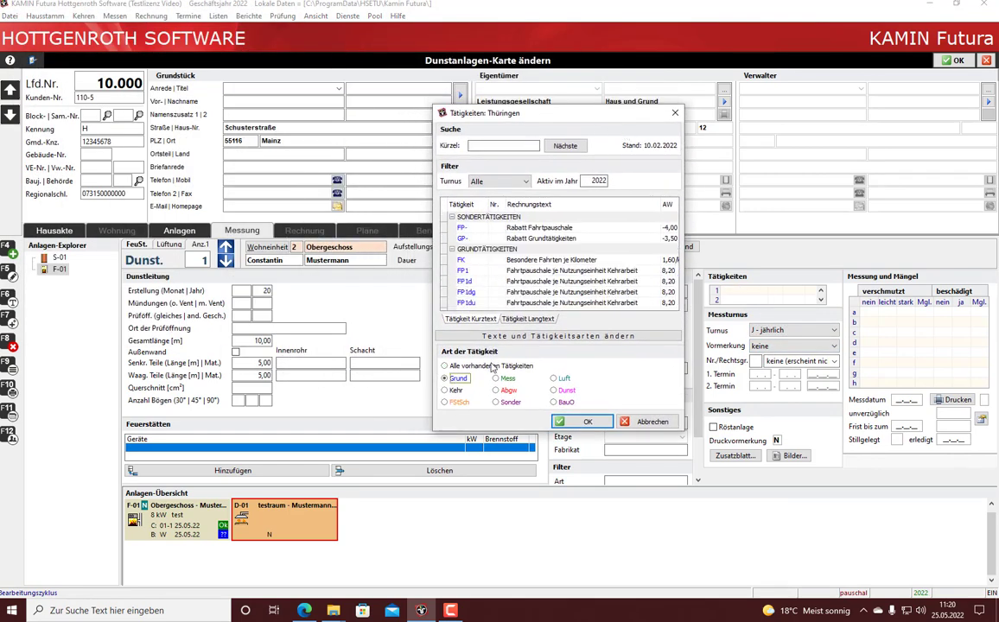
{"action": "left_click", "coordinate": [578, 423]}
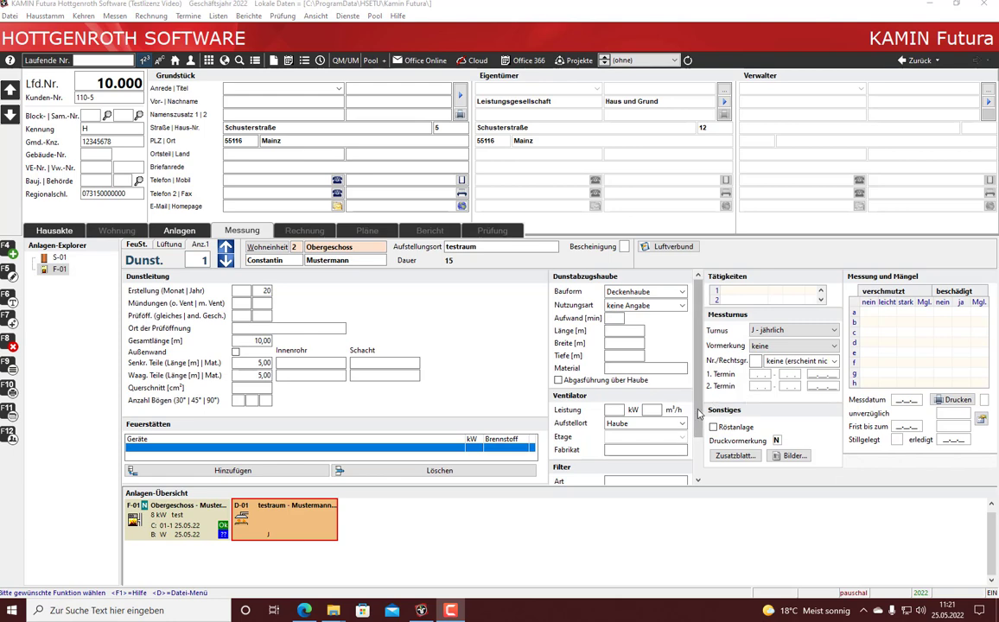
View the Dunstanlagen card's Zusatzblatt note and its picture collection, closing each without adding anything.
{"action": "left_click", "coordinate": [735, 455]}
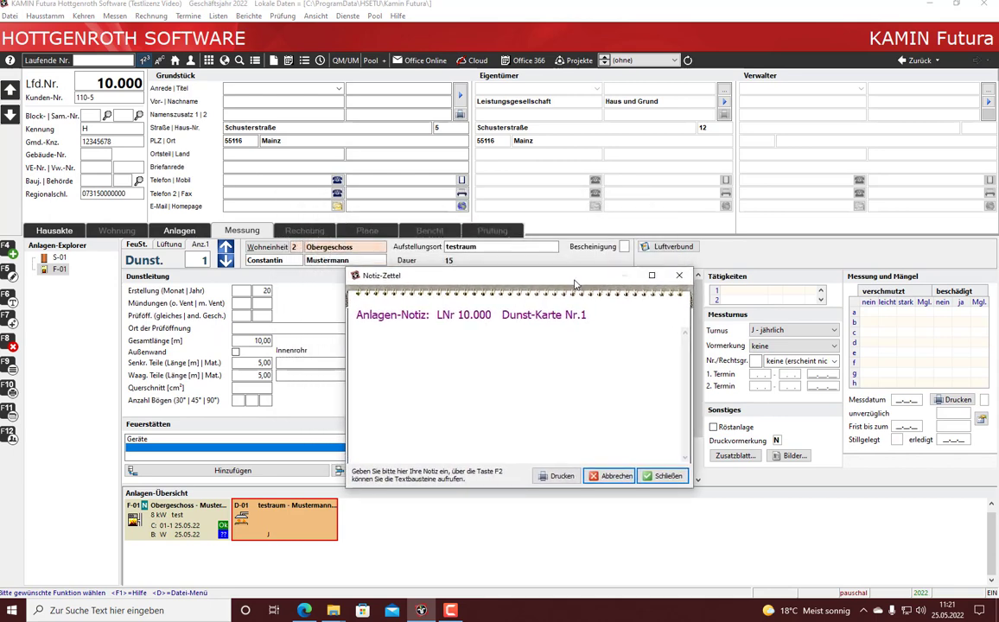
{"action": "left_click", "coordinate": [679, 276]}
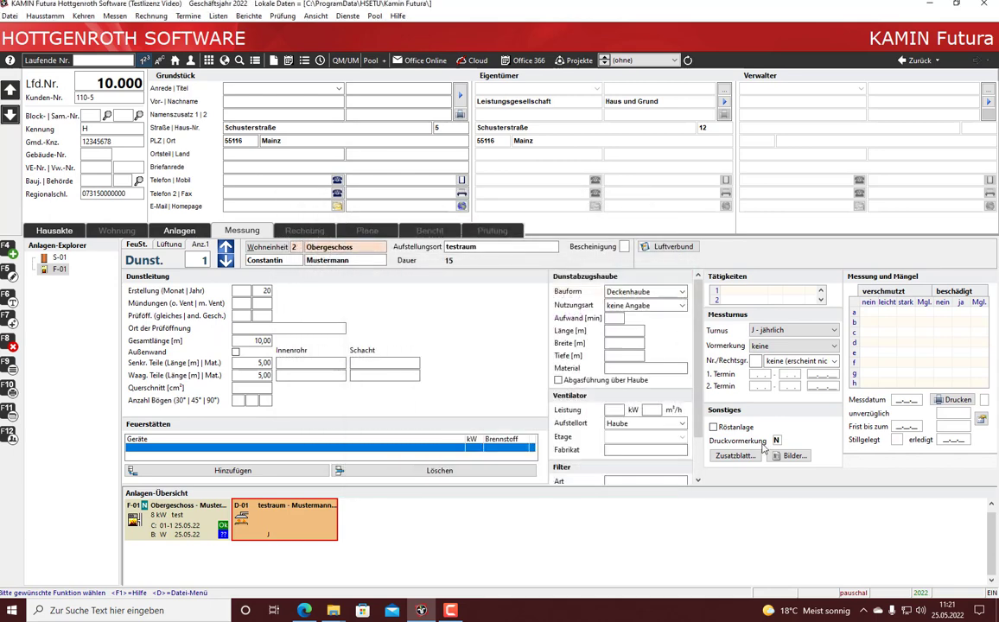
{"action": "left_click", "coordinate": [790, 456]}
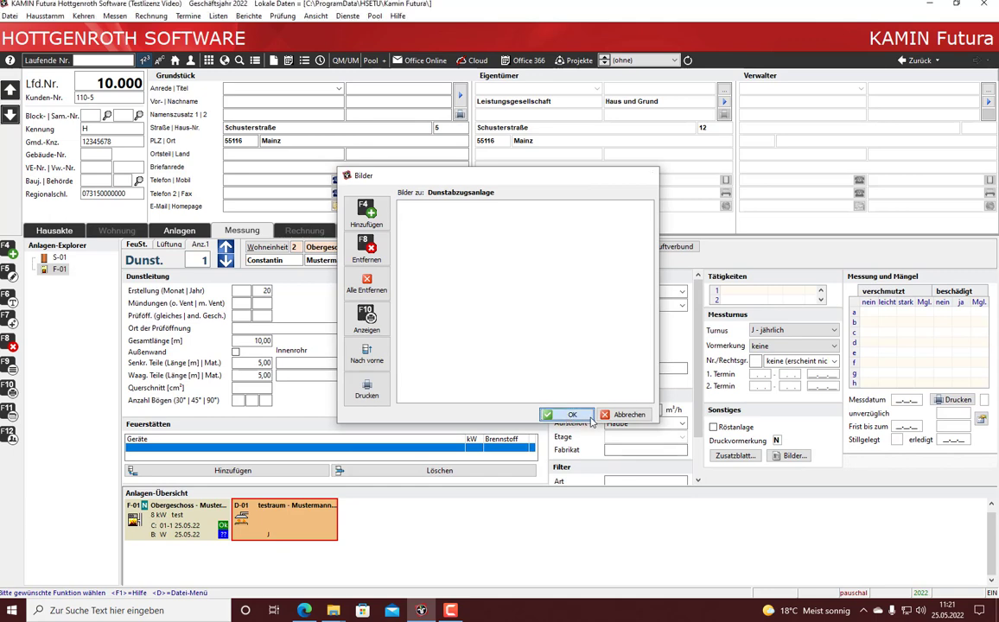
{"action": "left_click", "coordinate": [571, 415]}
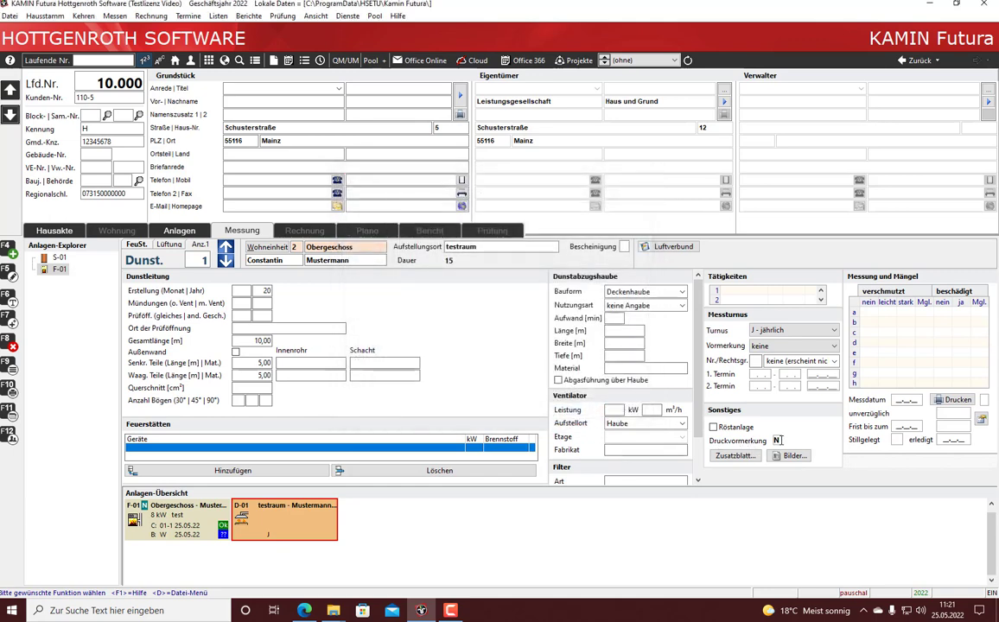
Set the card's Druckvormerkung to J and save the change.
{"action": "left_click", "coordinate": [778, 441]}
{"action": "type", "text": "J"}
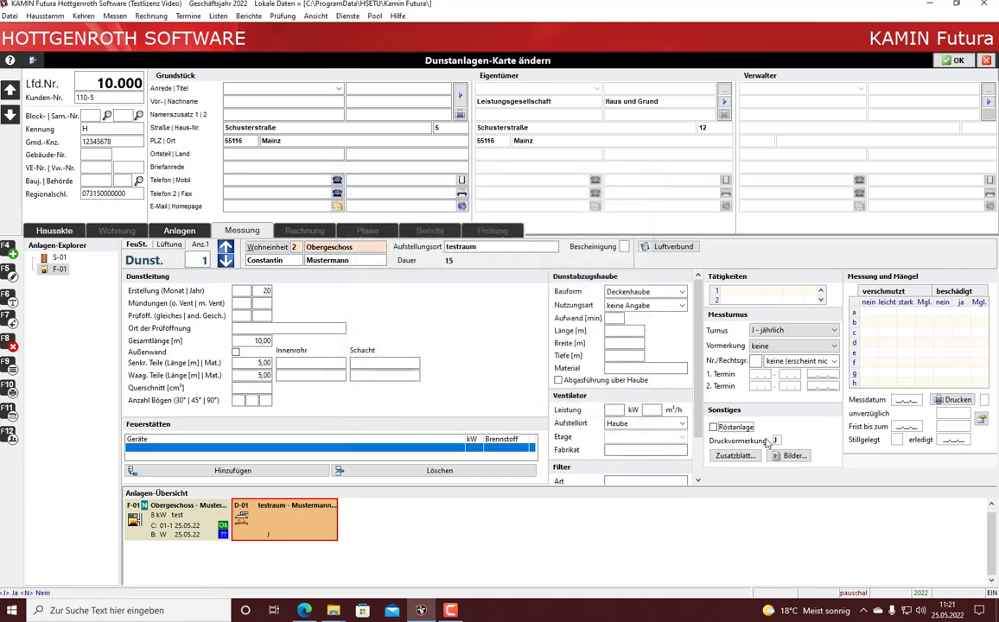
{"action": "left_click", "coordinate": [954, 60]}
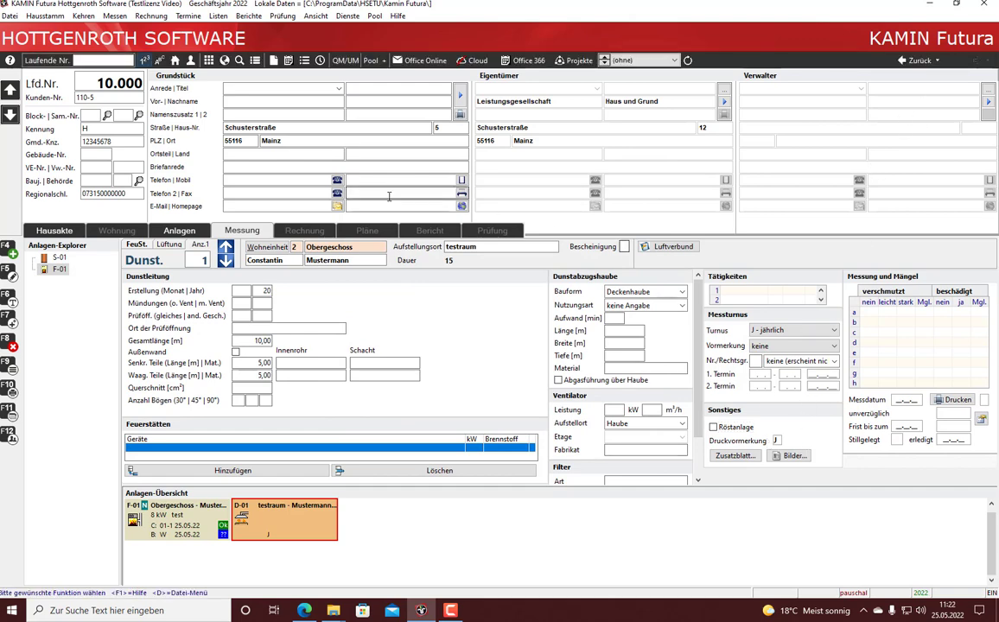
{"action": "left_click", "coordinate": [115, 15]}
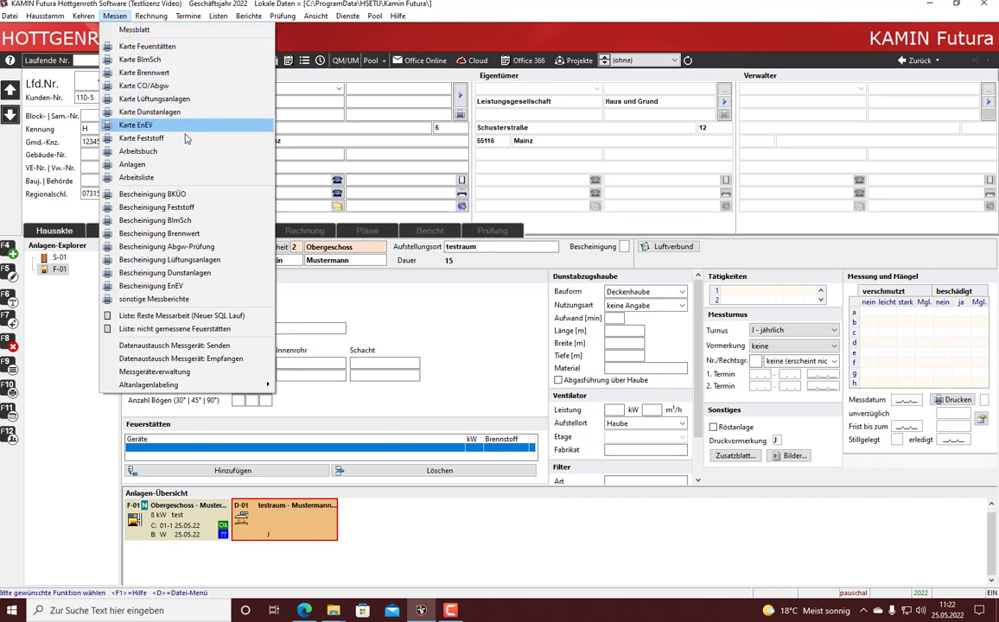
{"action": "left_click", "coordinate": [724, 540]}
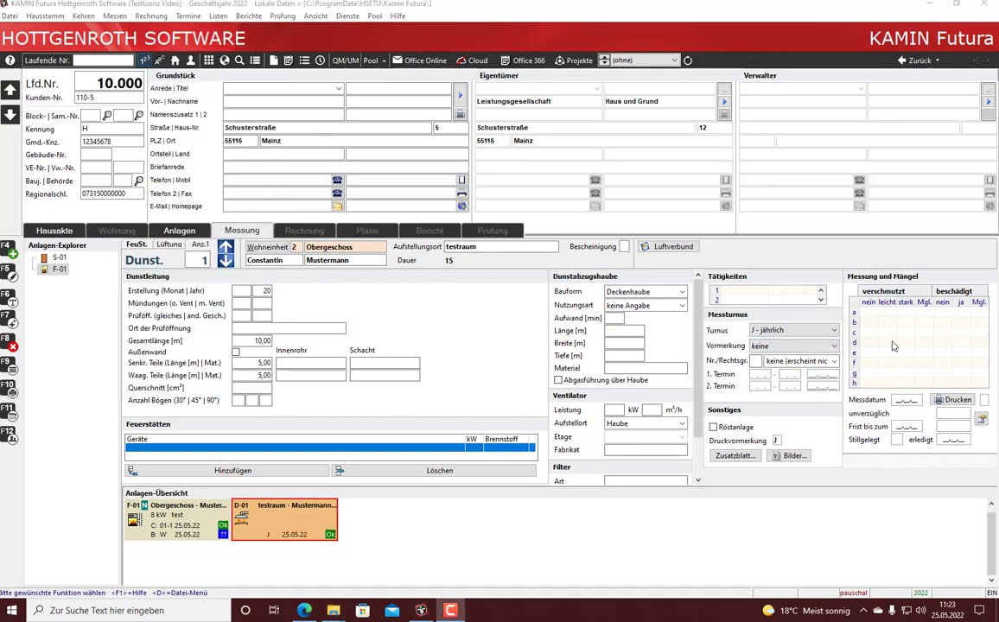
Create a new empty measurement for Dunstanlagen card 1.
{"action": "left_click", "coordinate": [894, 346]}
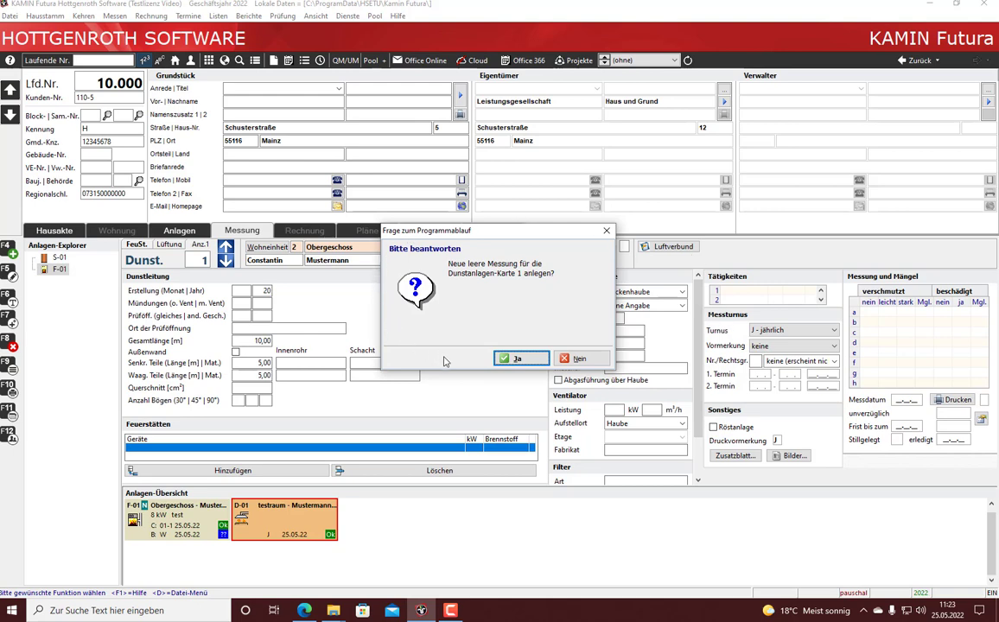
{"action": "left_click", "coordinate": [529, 358]}
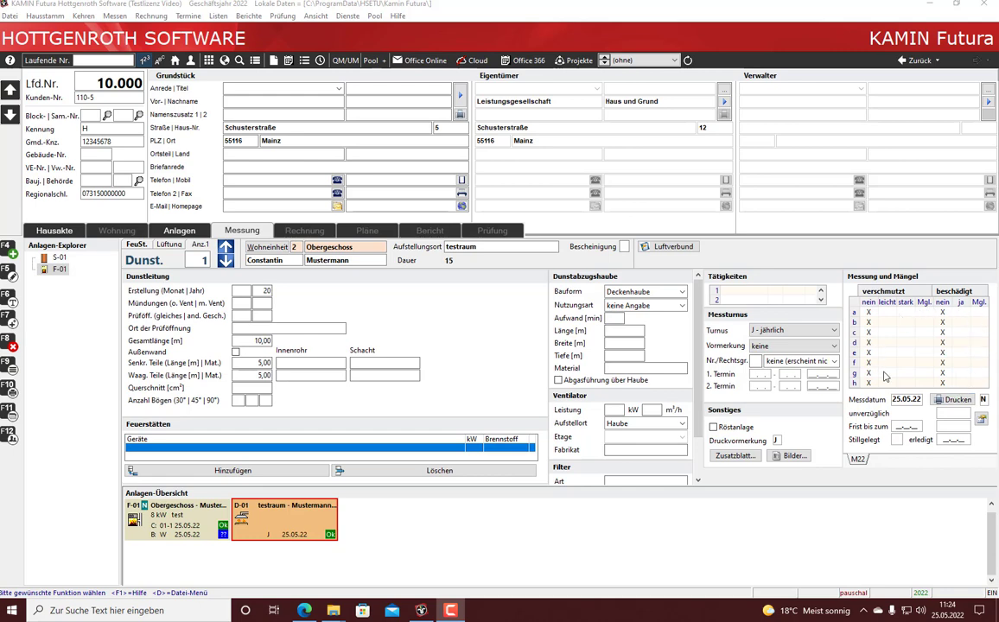
Review the measurement's printable Dunst-Besch and Dunst-Karte forms and the output options for Dunstabzugsanlage THU (A4), accepting the options.
{"action": "left_click", "coordinate": [952, 403]}
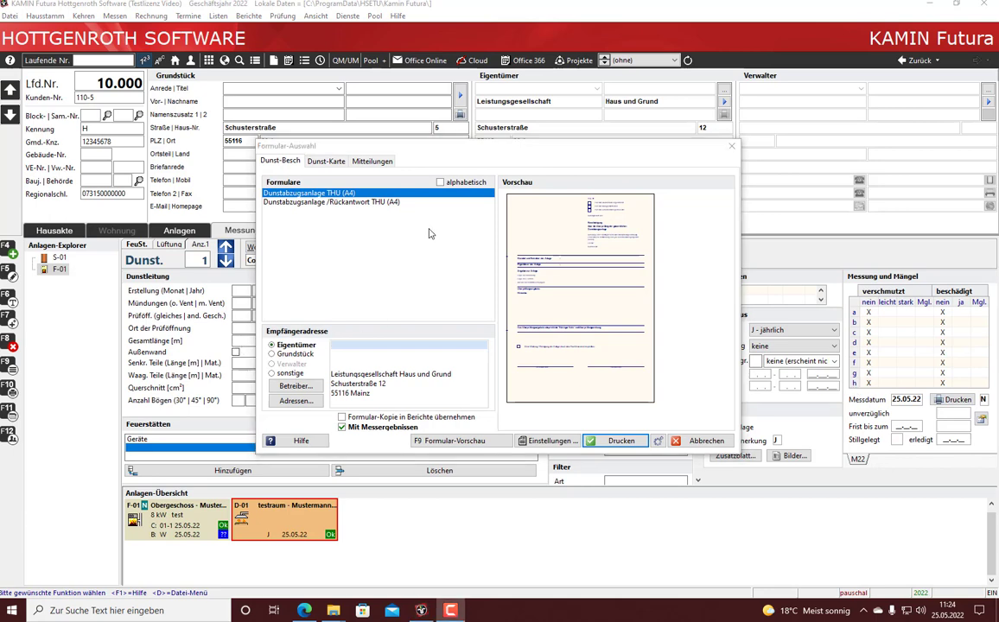
{"action": "left_click", "coordinate": [332, 162]}
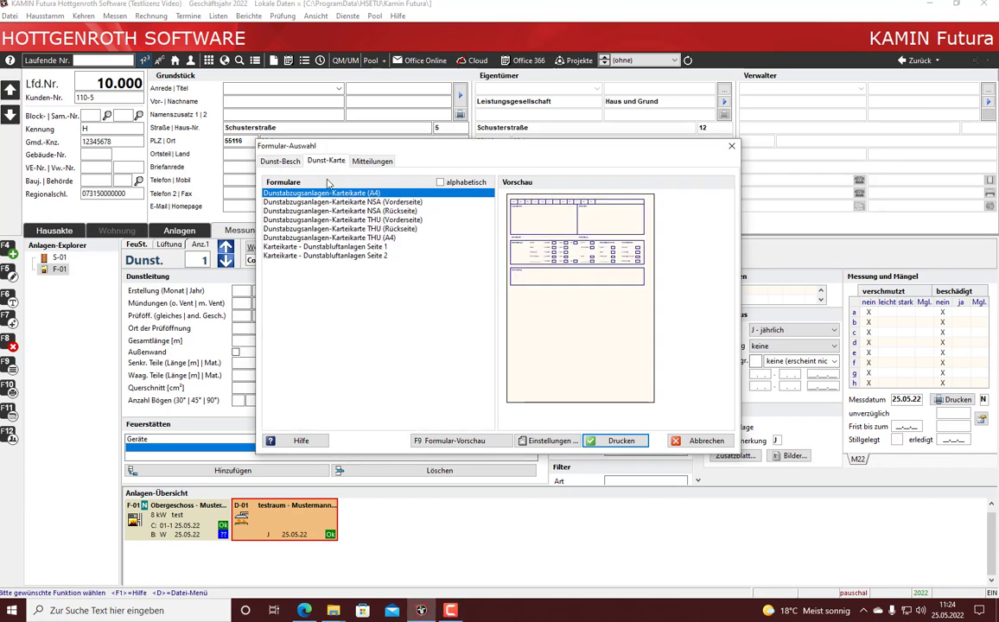
{"action": "left_click", "coordinate": [275, 159]}
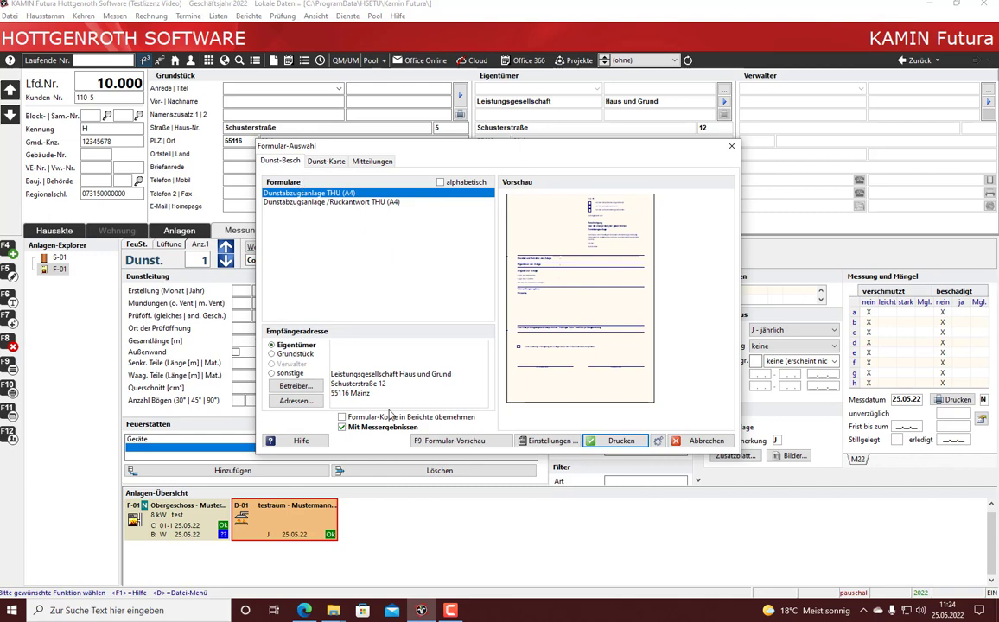
{"action": "left_click", "coordinate": [548, 441]}
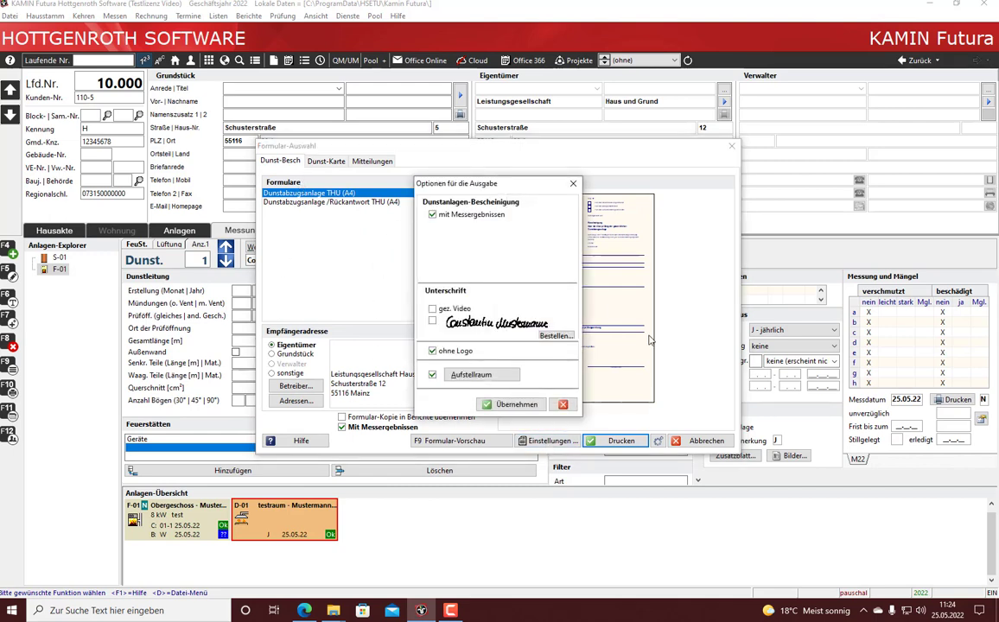
{"action": "left_click", "coordinate": [540, 407]}
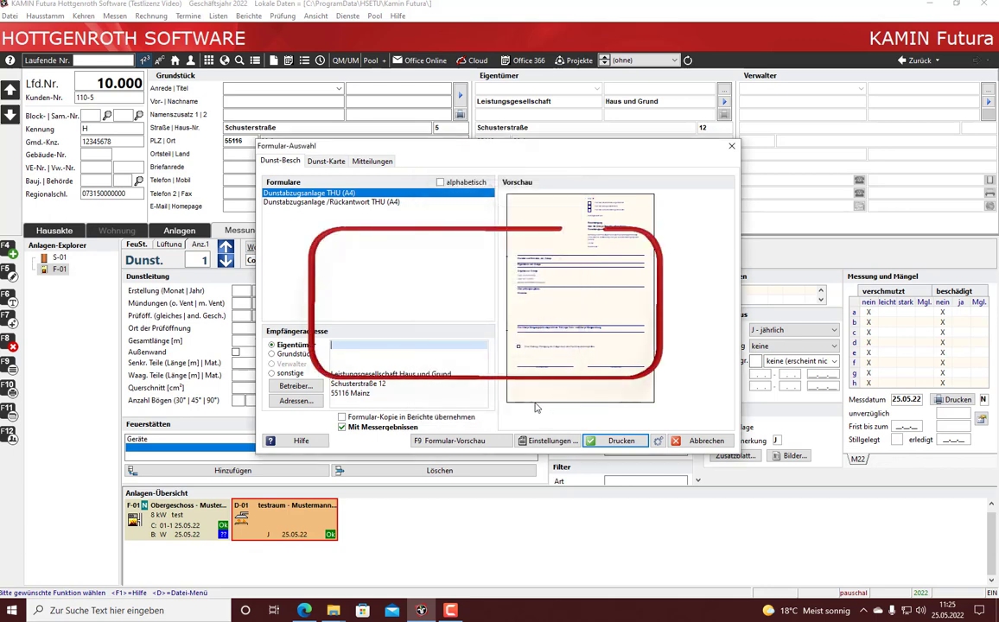